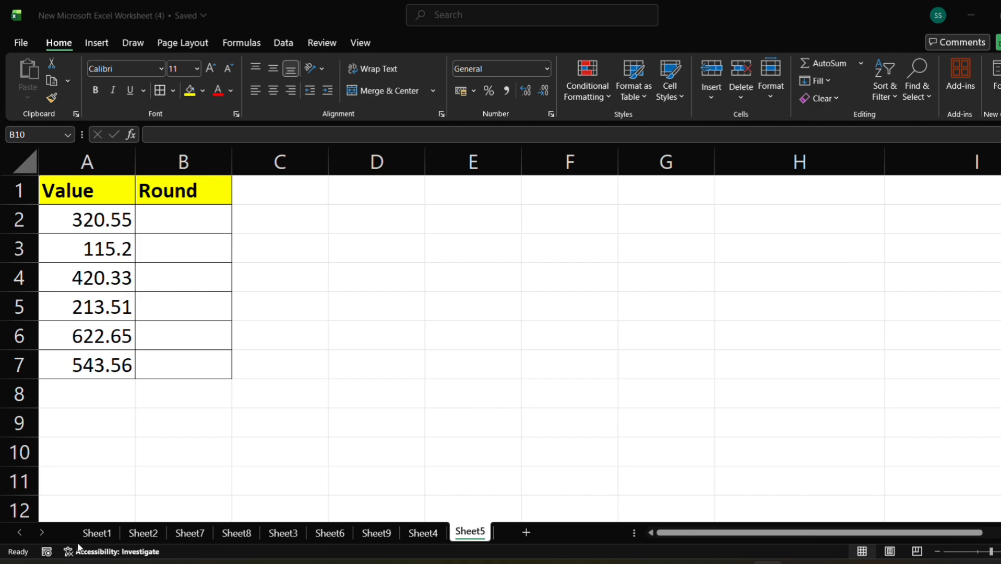
Look over the invoice on Sheet1, then return to Sheet5.
click(96, 534)
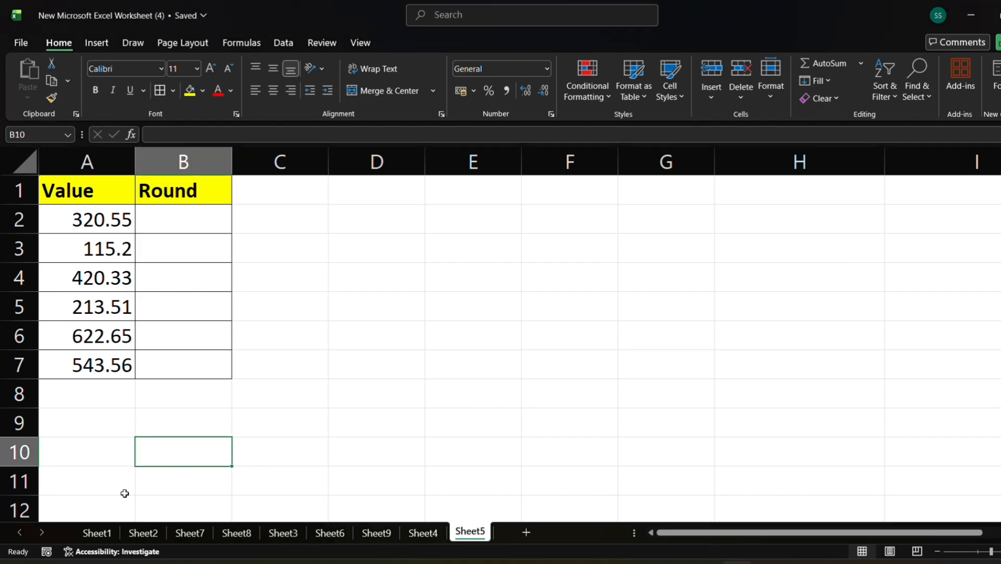
click(97, 532)
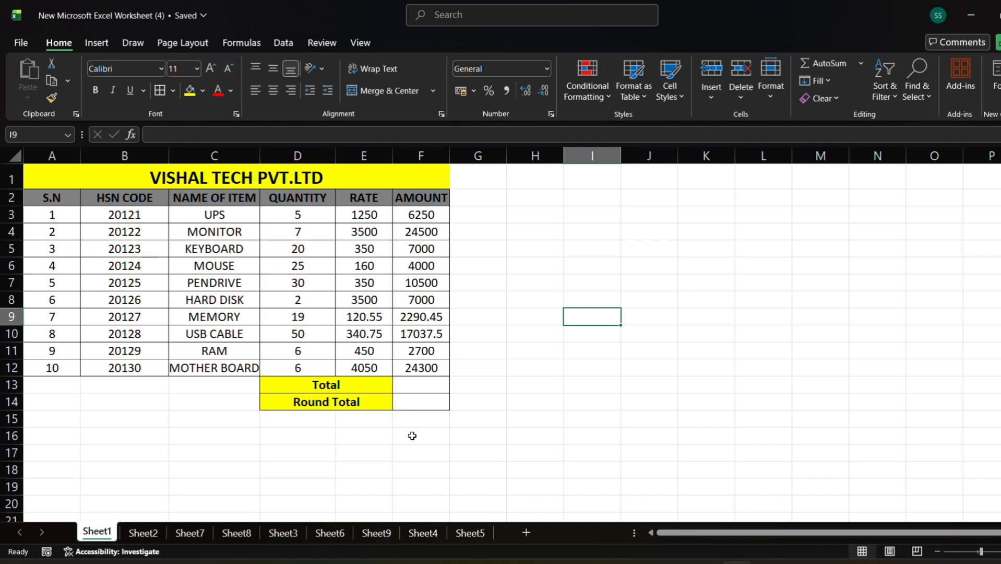
click(469, 533)
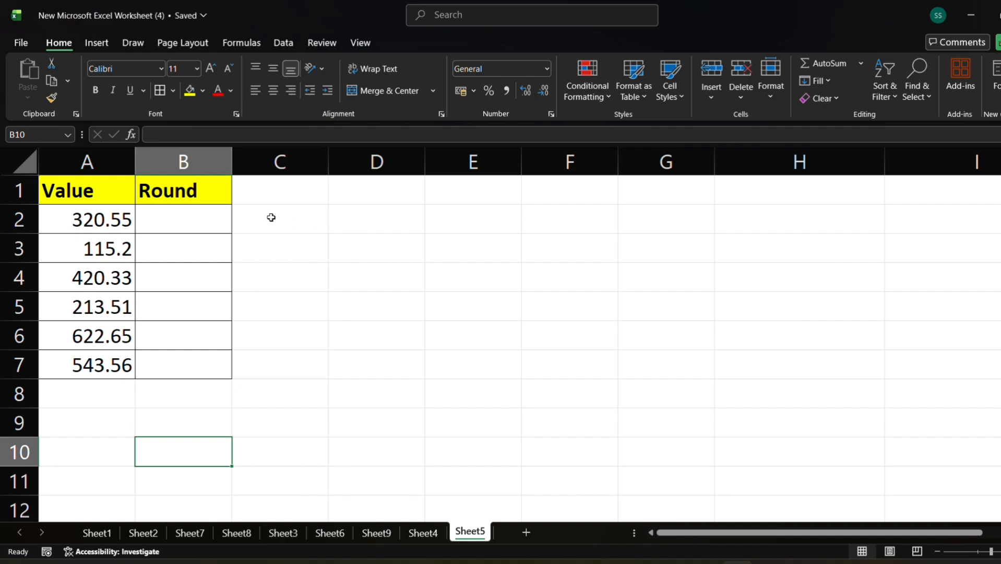
Enter a ROUND formula in B2 that rounds A2 to 0 decimal places.
click(169, 218)
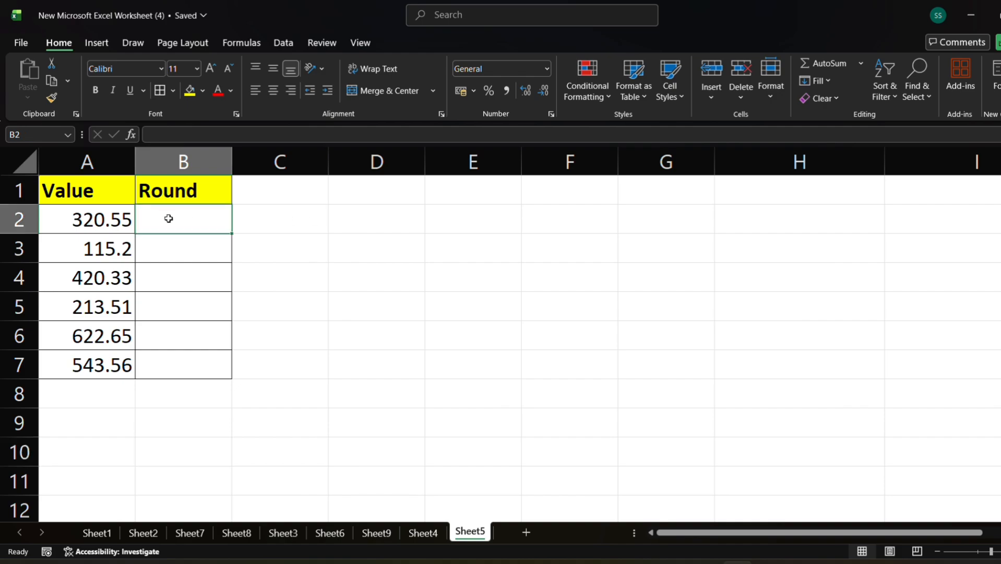
text(=)
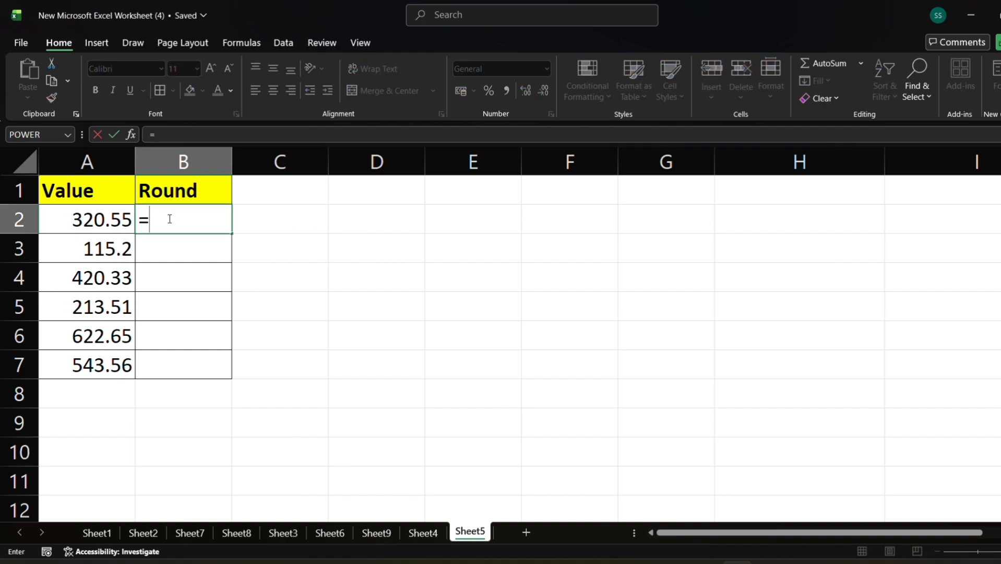
text(r)
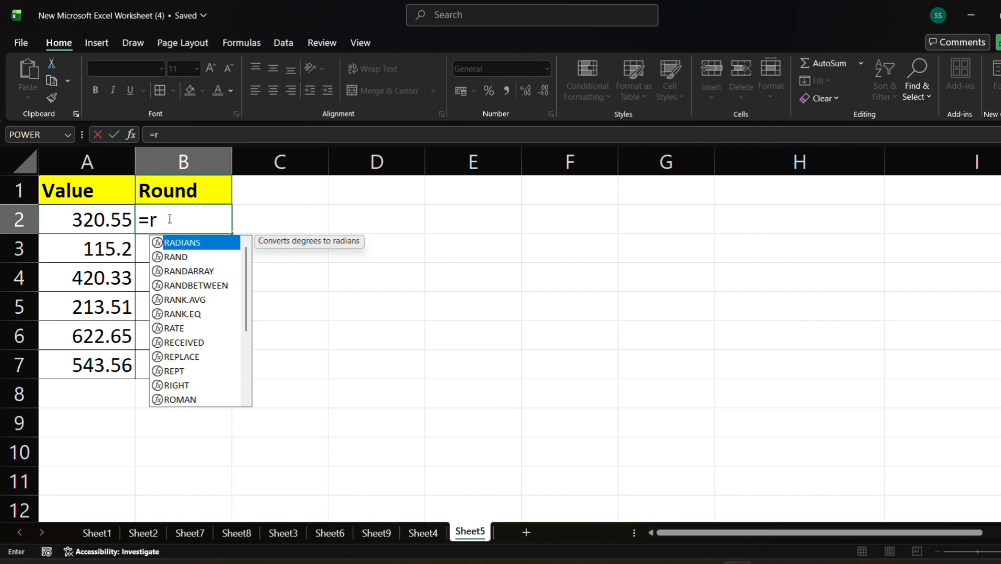
text(ou)
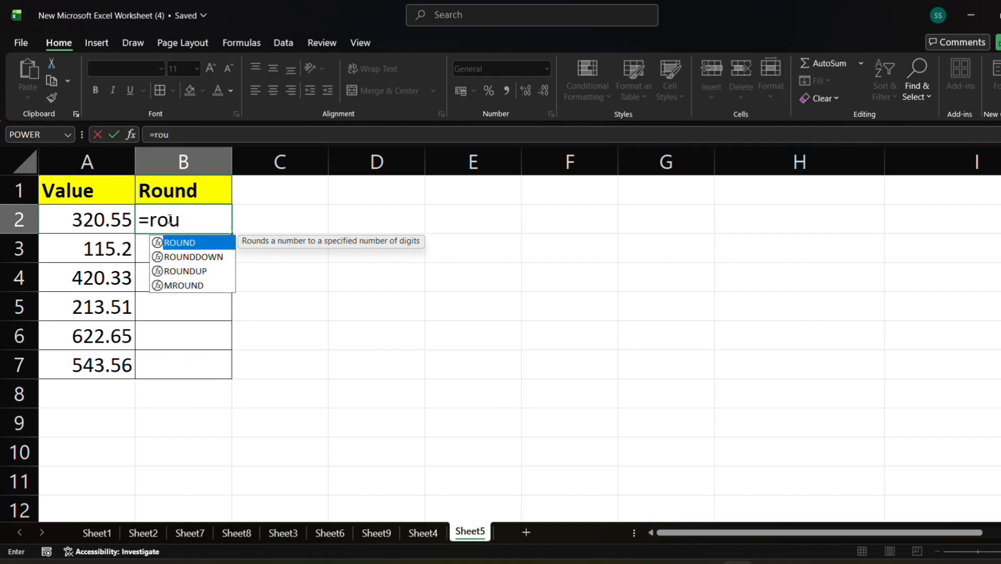
text(nd)
key(Tab)
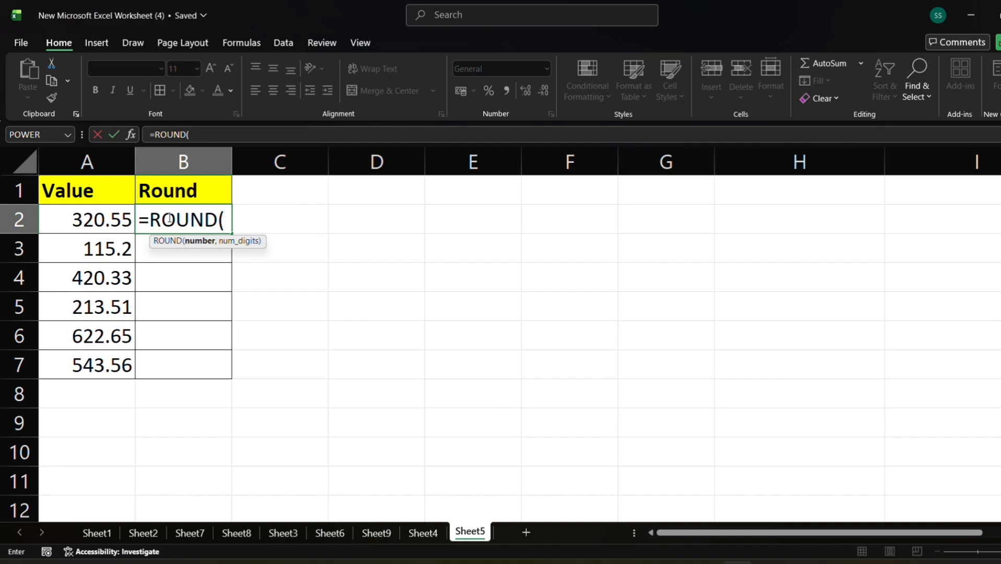
click(98, 223)
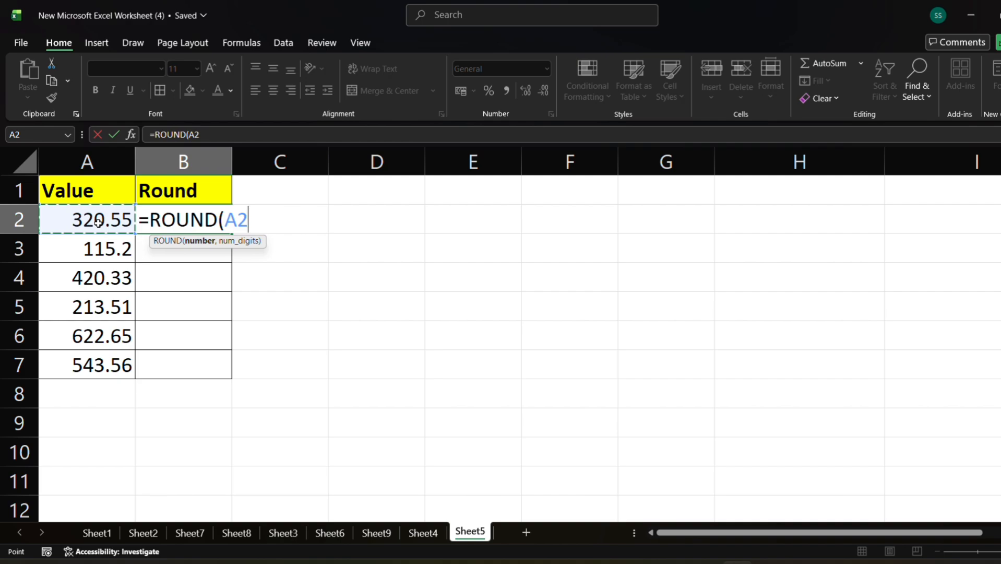
text(,)
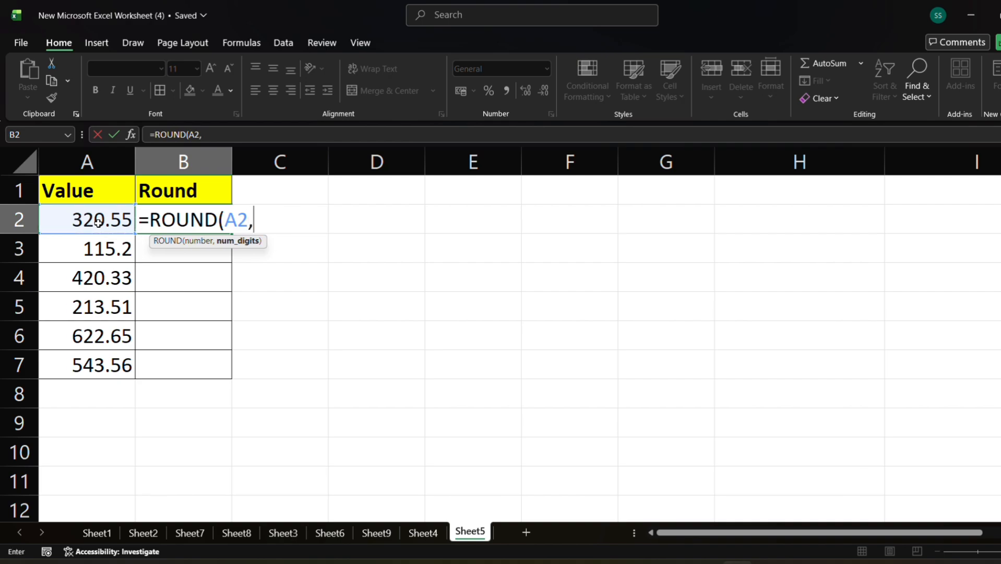
text(0))
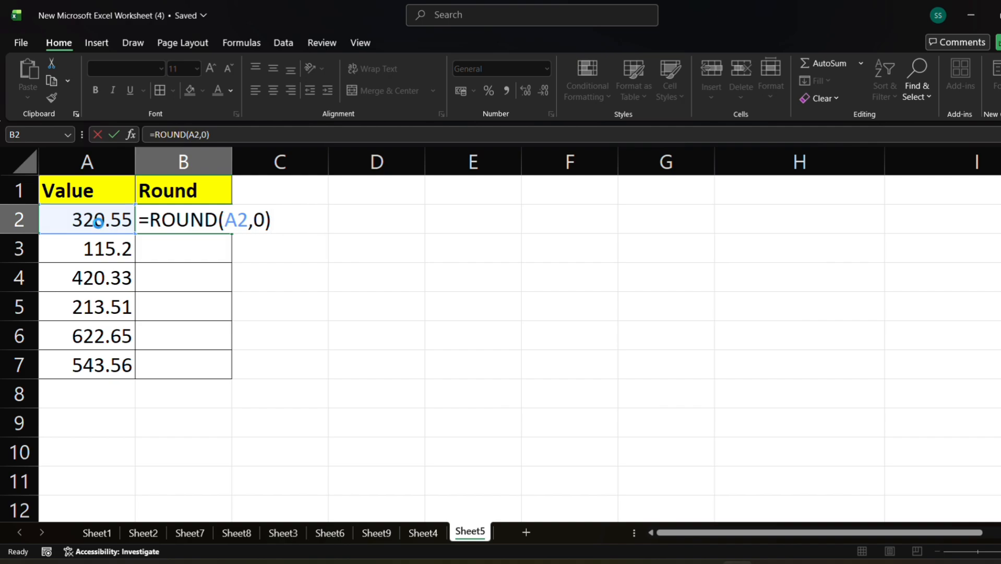
key(Return)
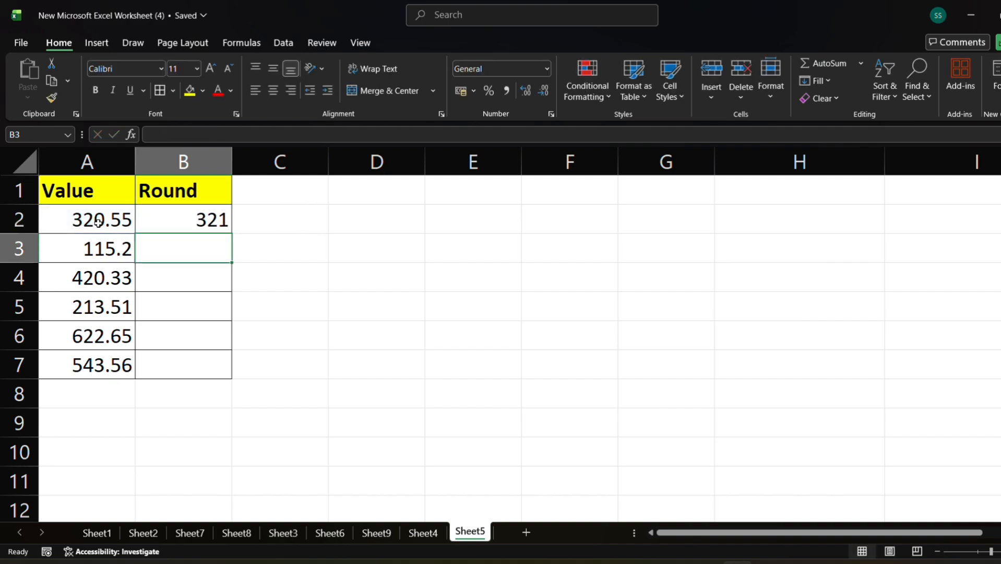
Fill the rounding formula down from B2 through B7.
click(171, 218)
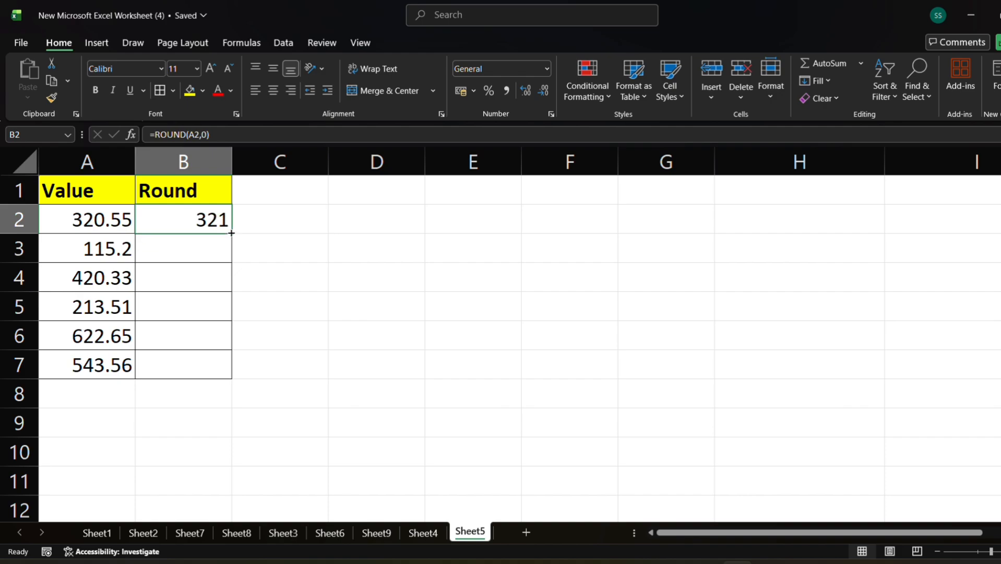
drag(231, 233, 230, 365)
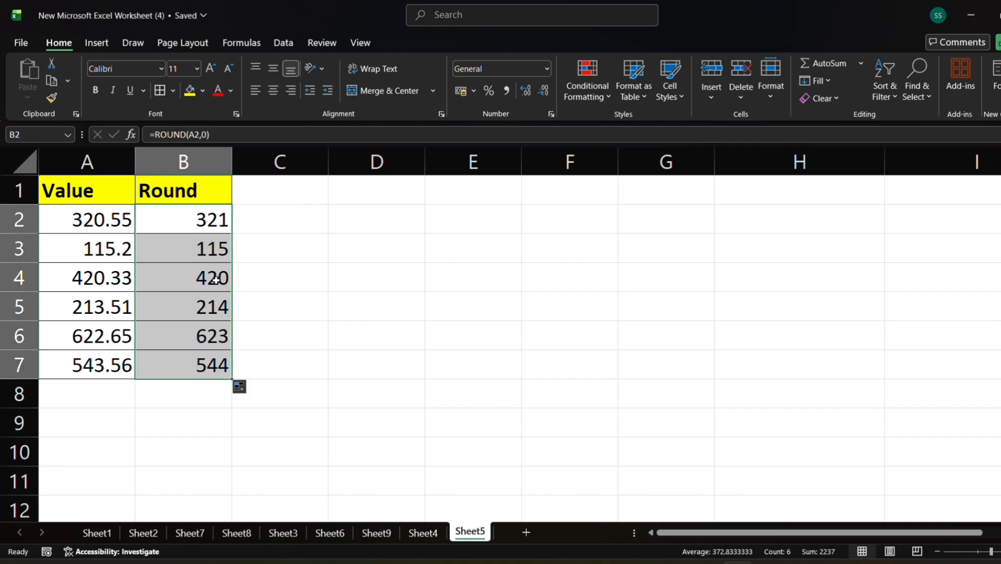
click(315, 294)
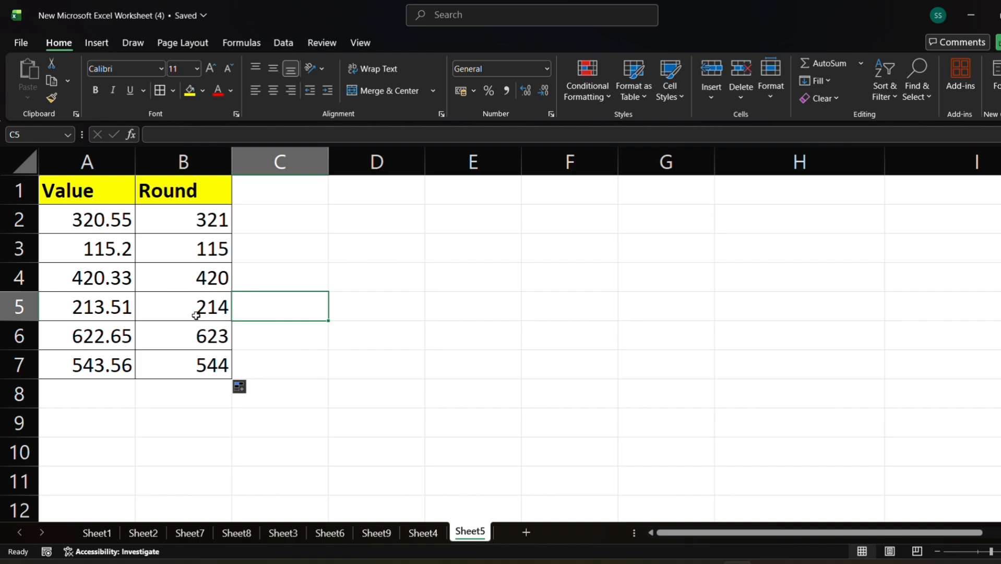
Change the value in A5 to 213.49.
double_click(123, 308)
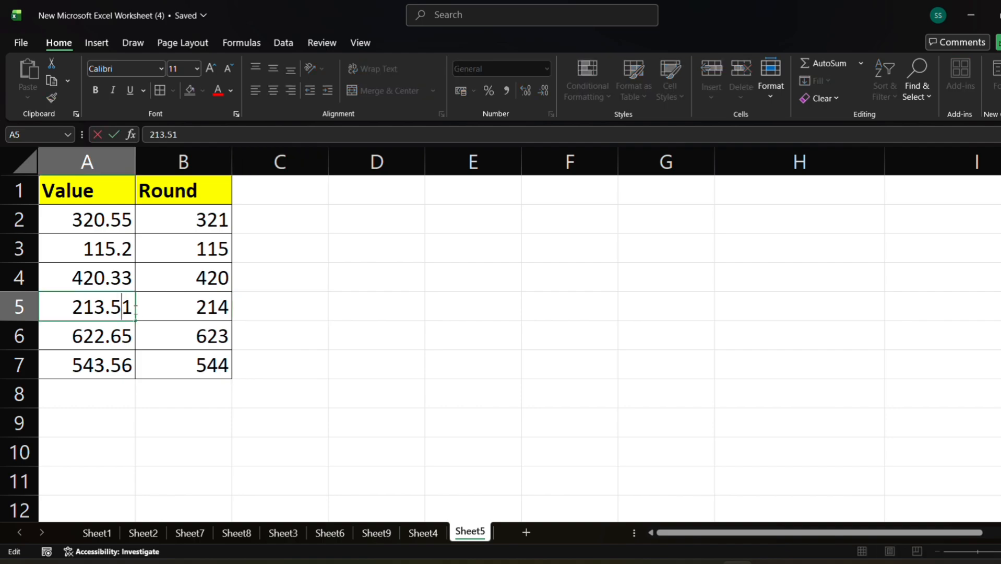
click(132, 308)
key(BackSpace)
key(BackSpace)
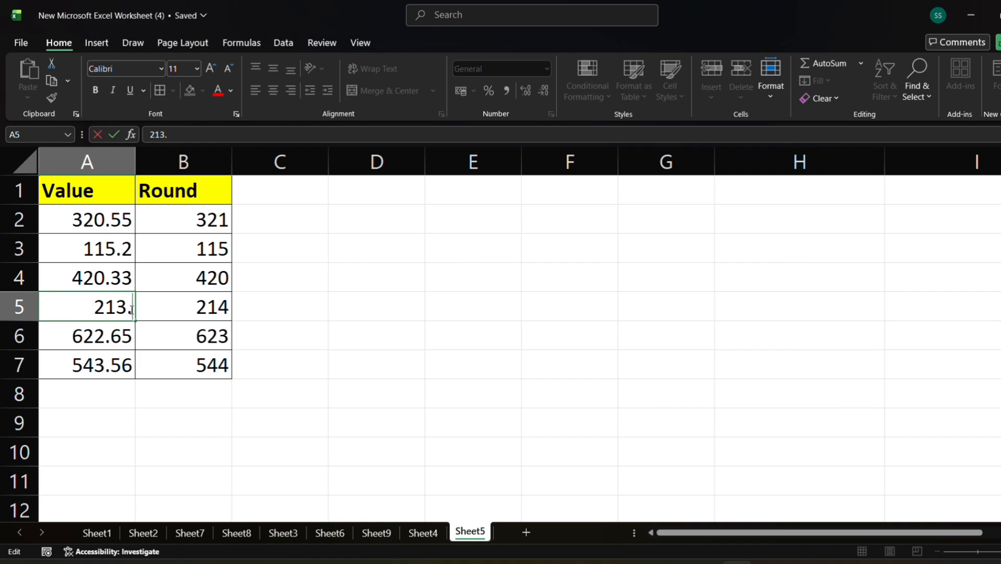
text(49)
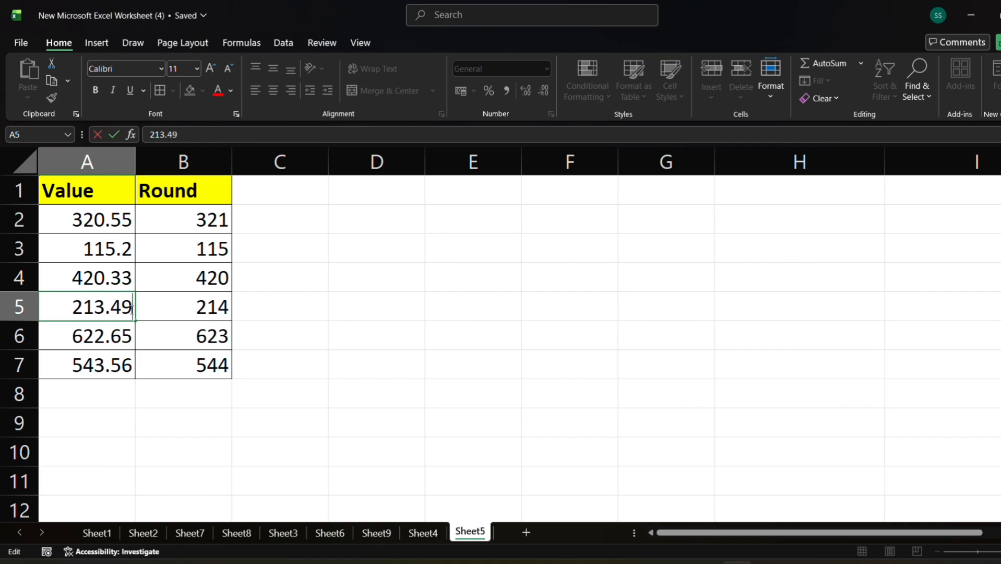
click(339, 333)
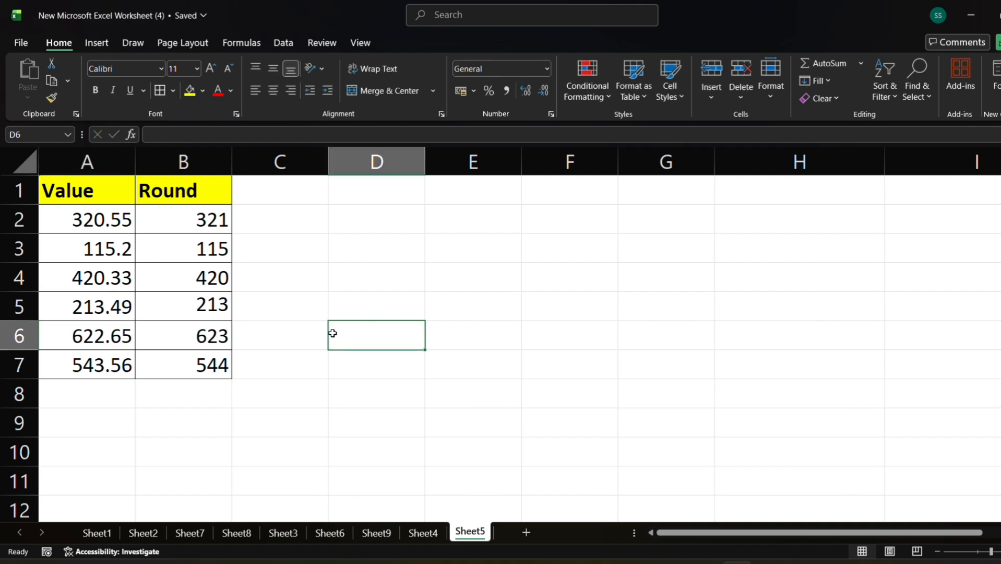
Change the value in A5 to 213.5.
click(131, 311)
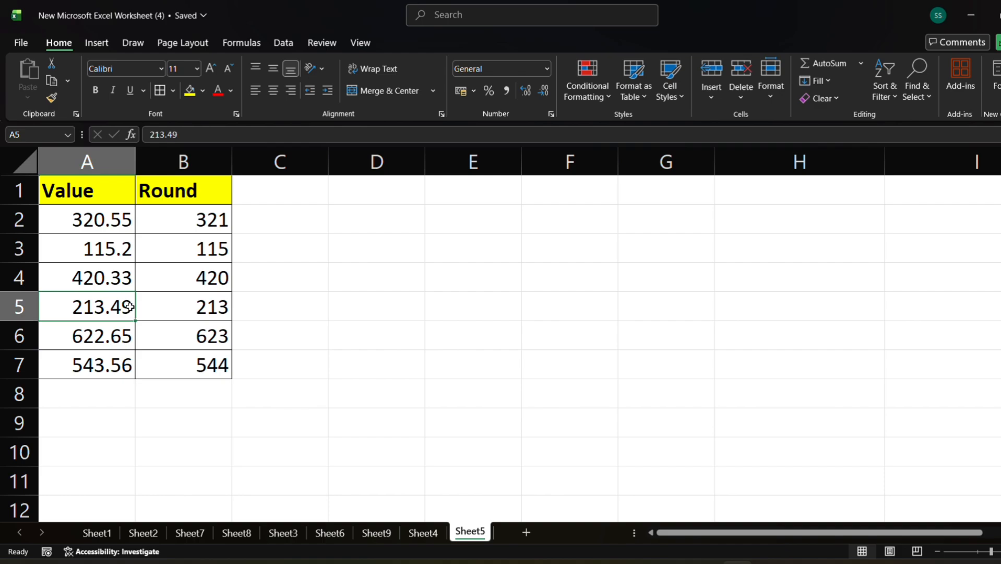
double_click(128, 307)
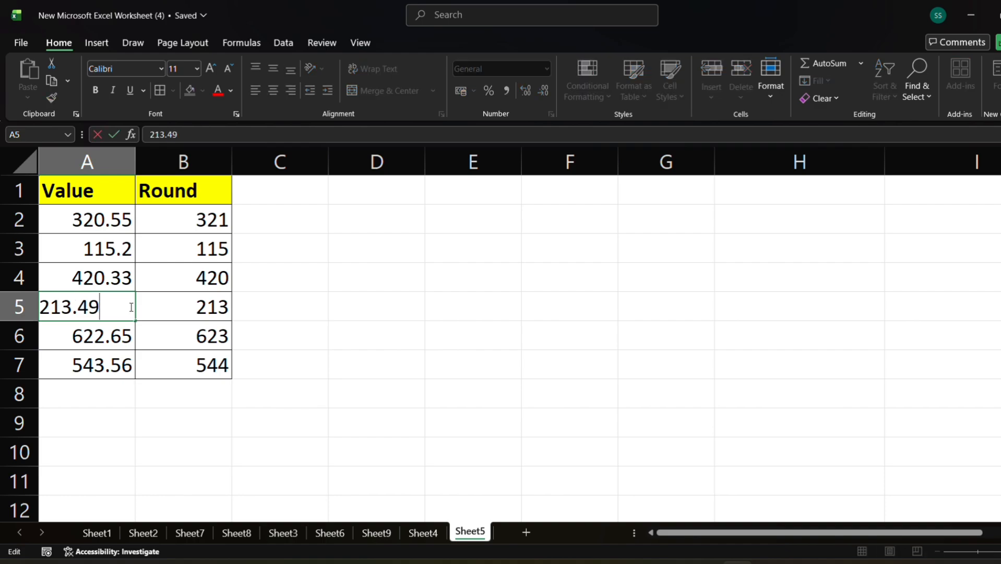
key(BackSpace)
key(BackSpace)
text(50)
click(326, 345)
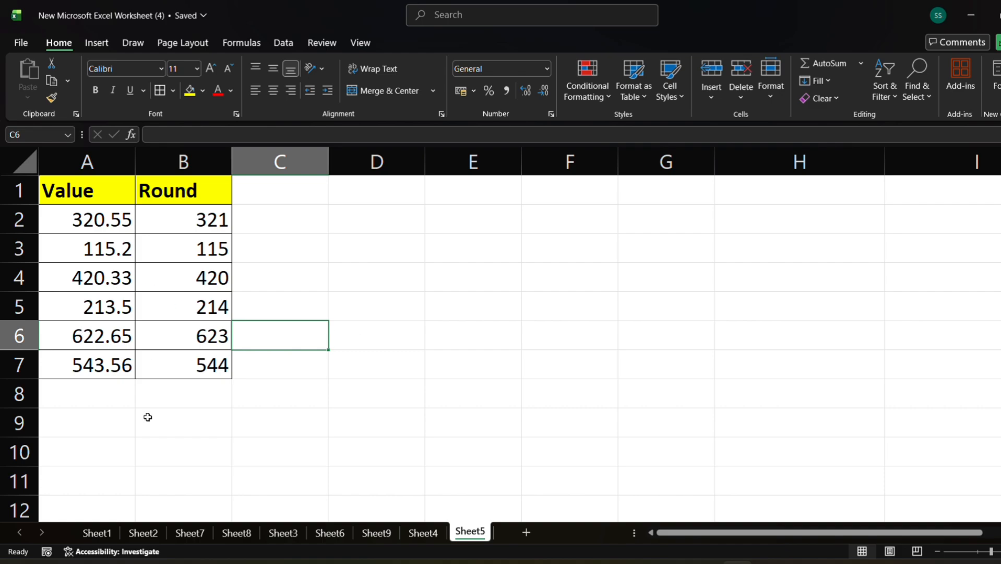
On Sheet1, sum the AMOUNT column F3:F12 into the Total cell F13.
click(98, 533)
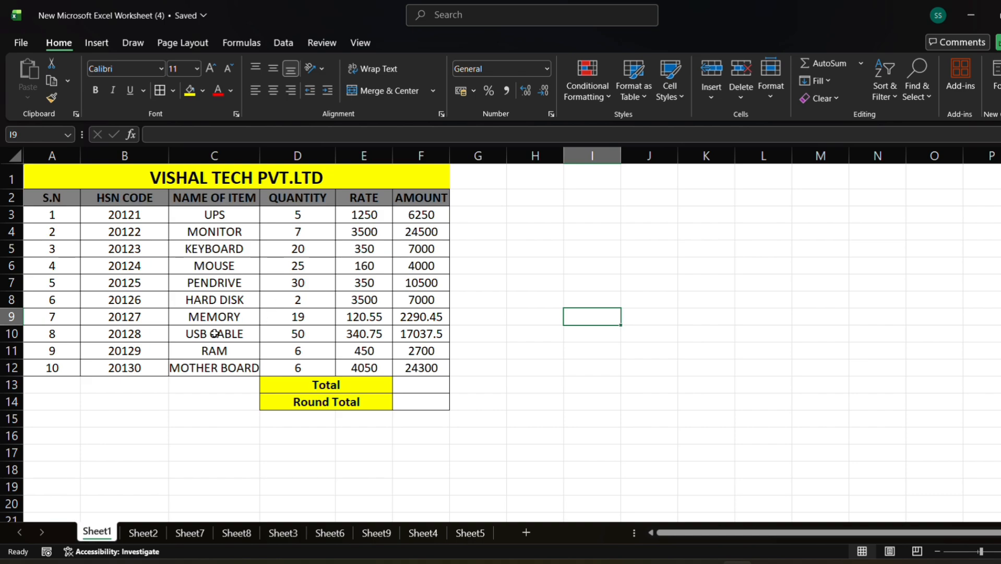
click(454, 23)
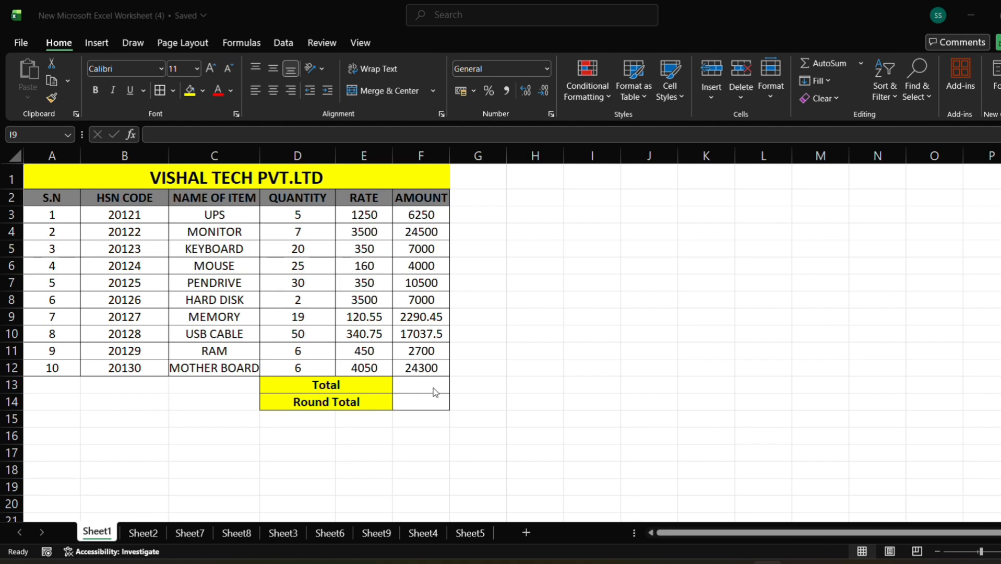
click(415, 381)
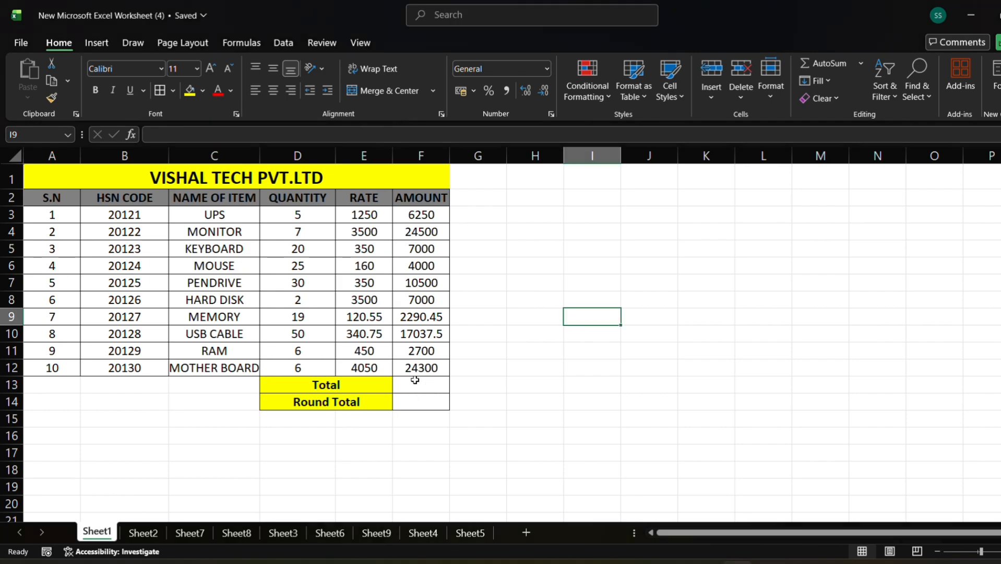
click(415, 381)
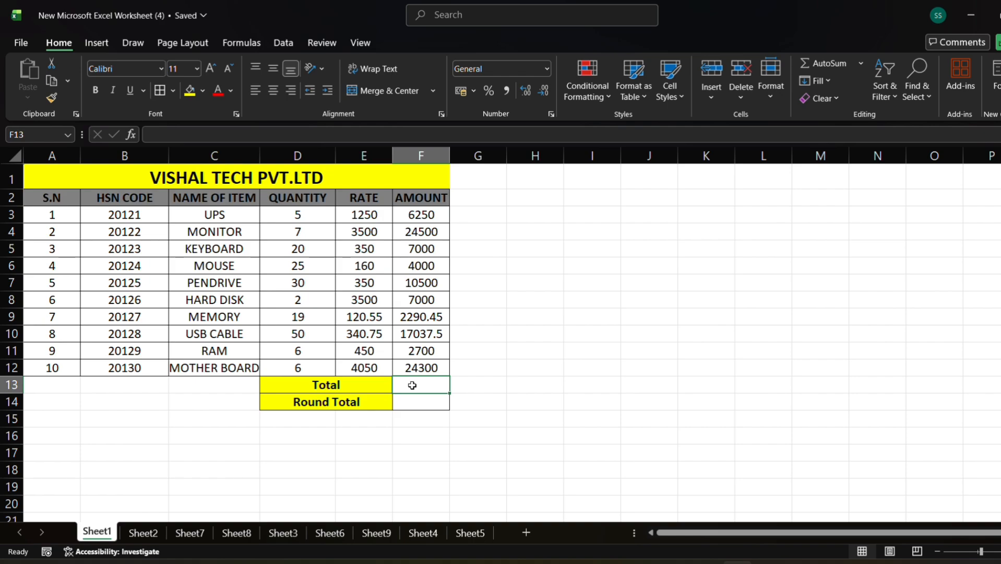
text(=)
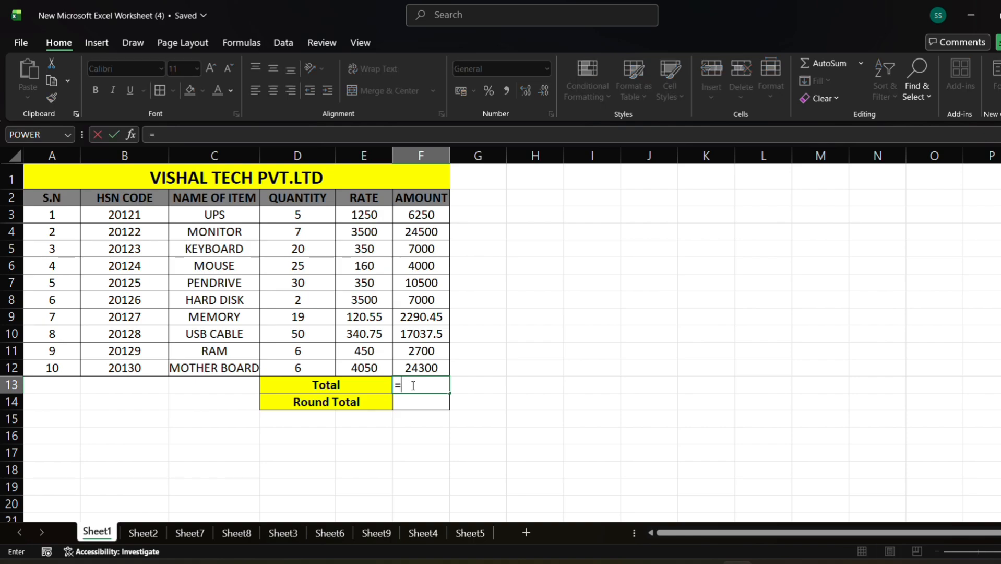
text(su)
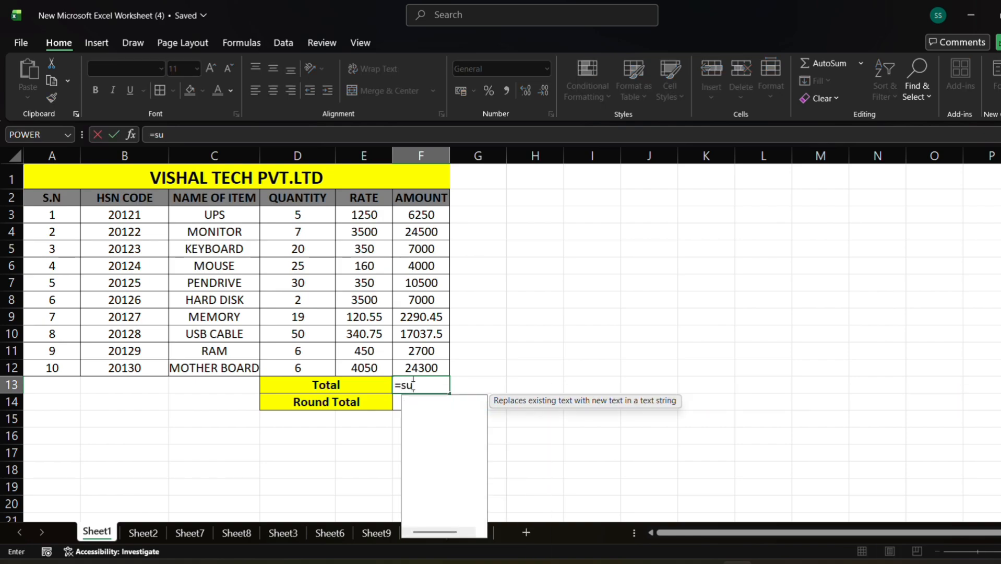
text(m)
key(Tab)
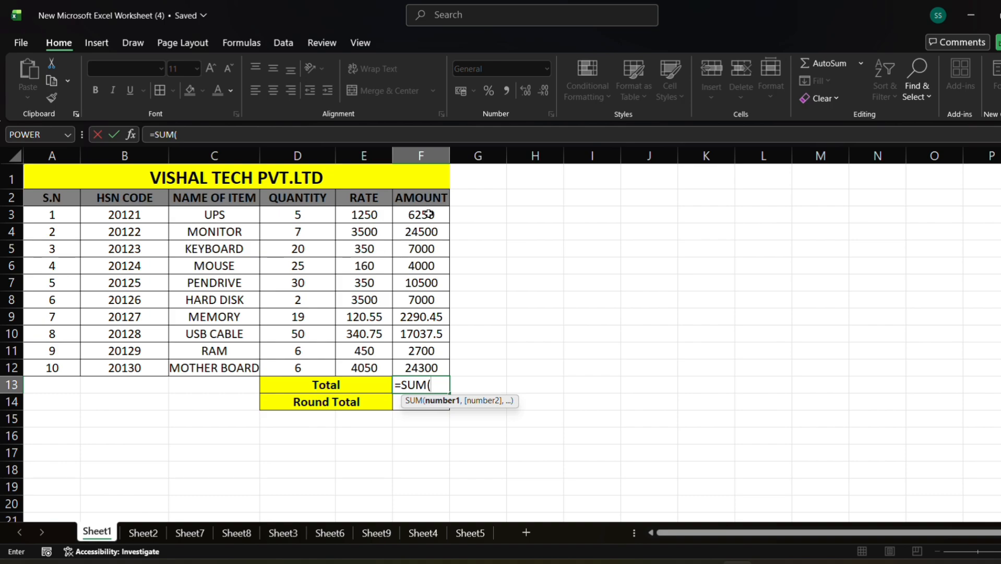
drag(429, 214, 429, 364)
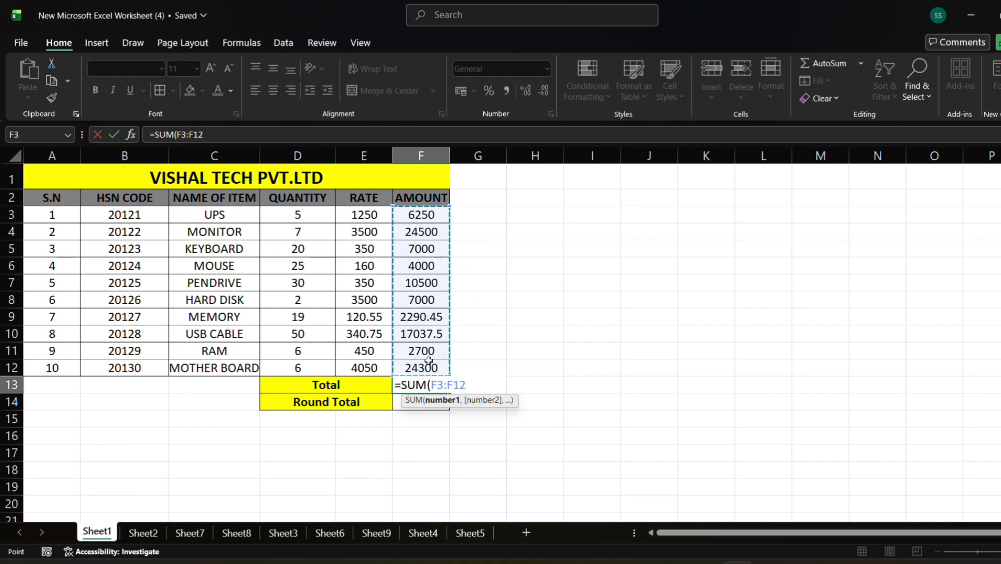
key(Return)
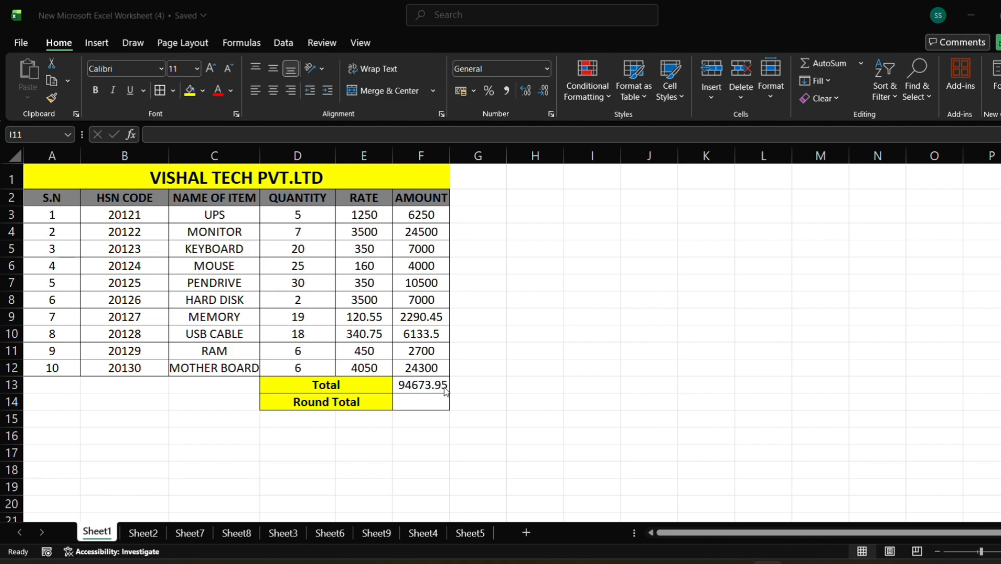
In the Round Total cell F14, round the total in F13 to 0 decimal places with ROUND.
click(417, 401)
click(413, 401)
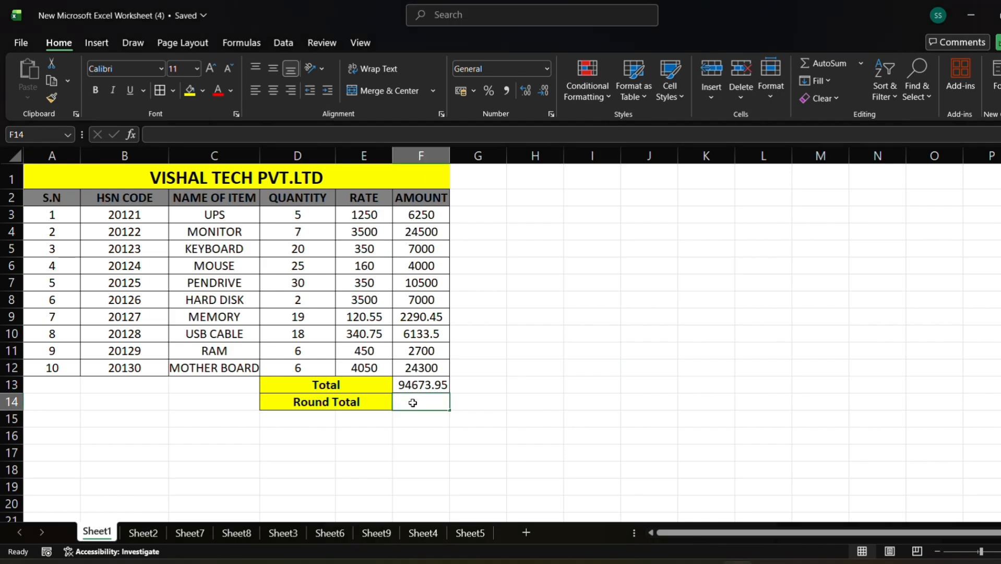
text(=roun)
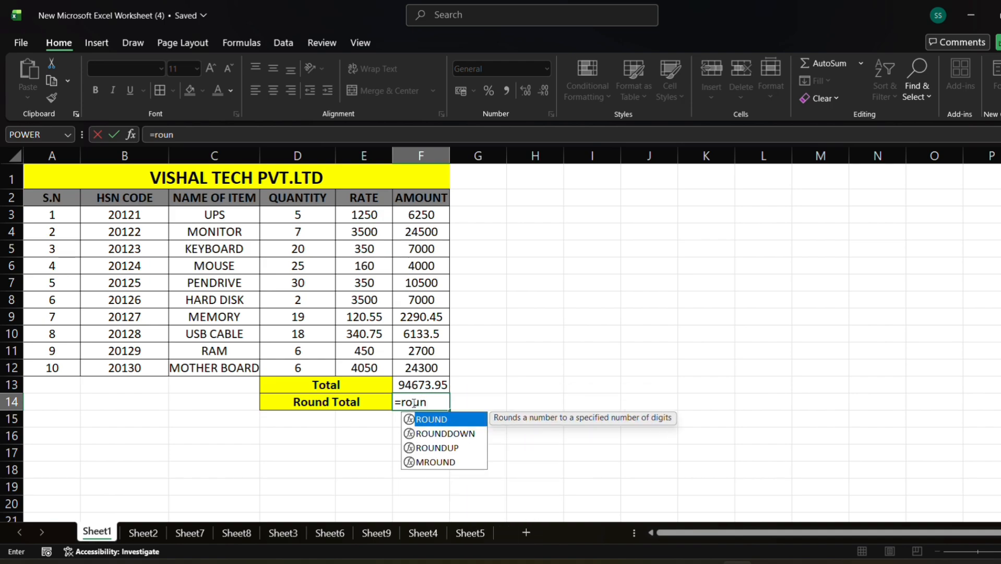
key(Tab)
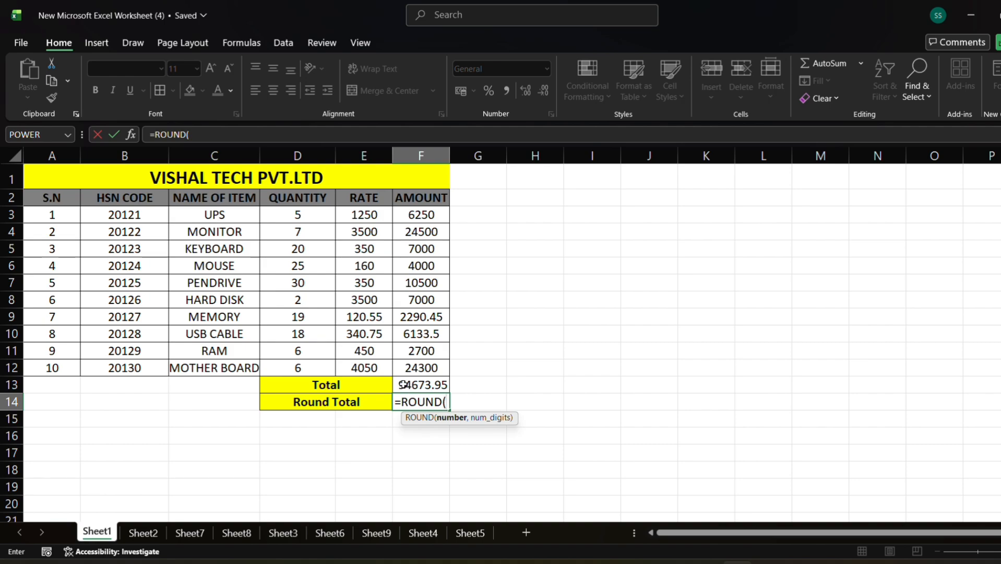
click(418, 385)
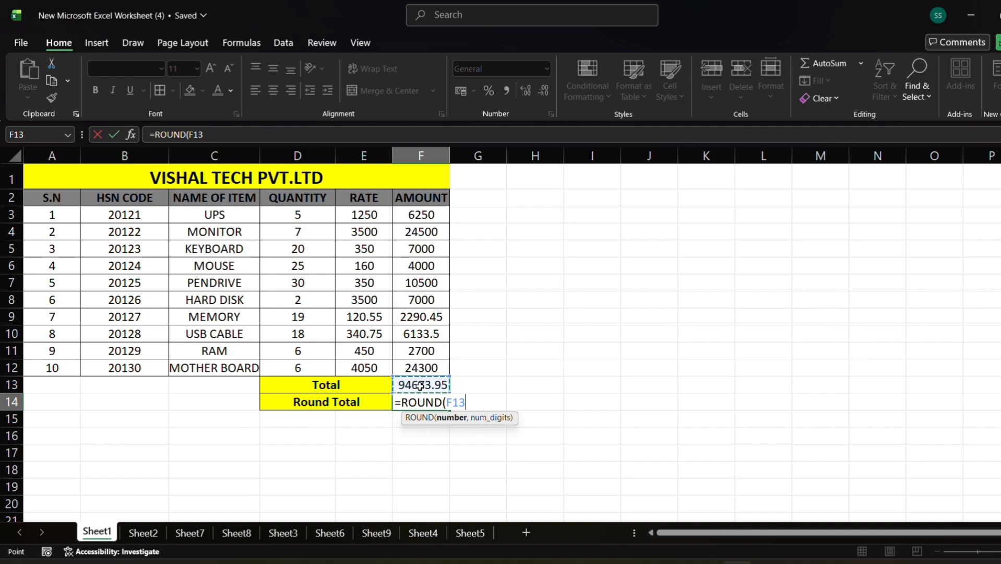
text(,)
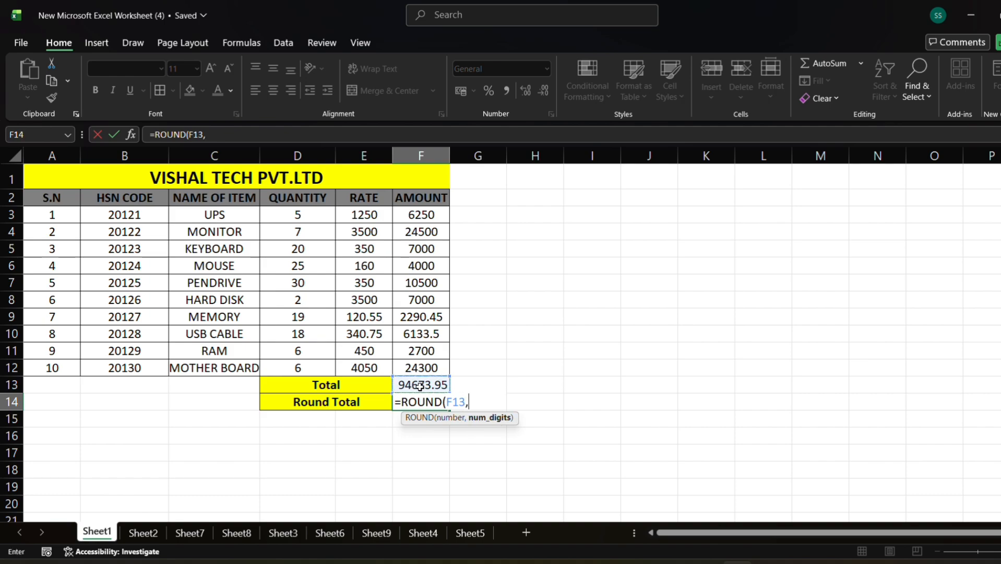
text(0))
key(Return)
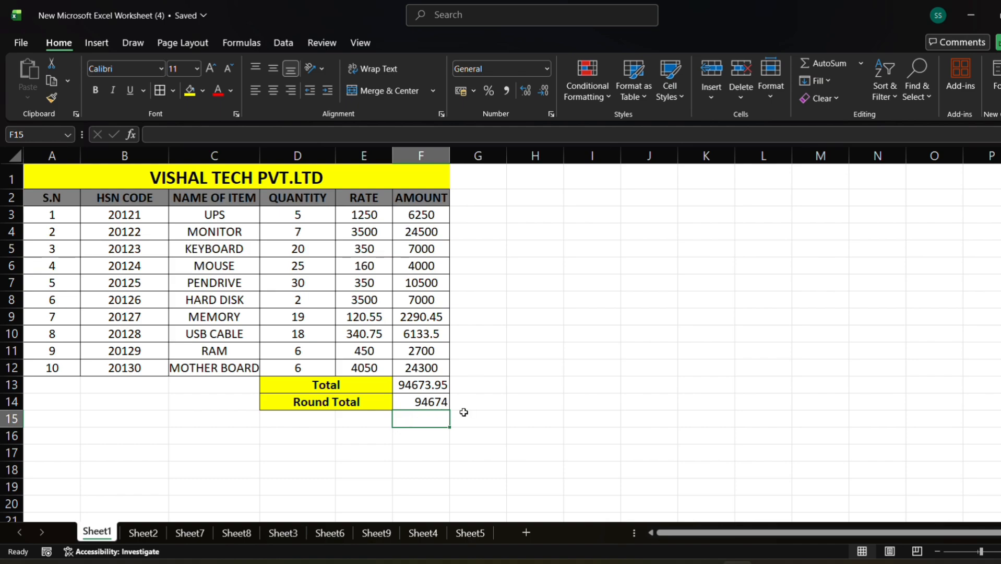
click(481, 386)
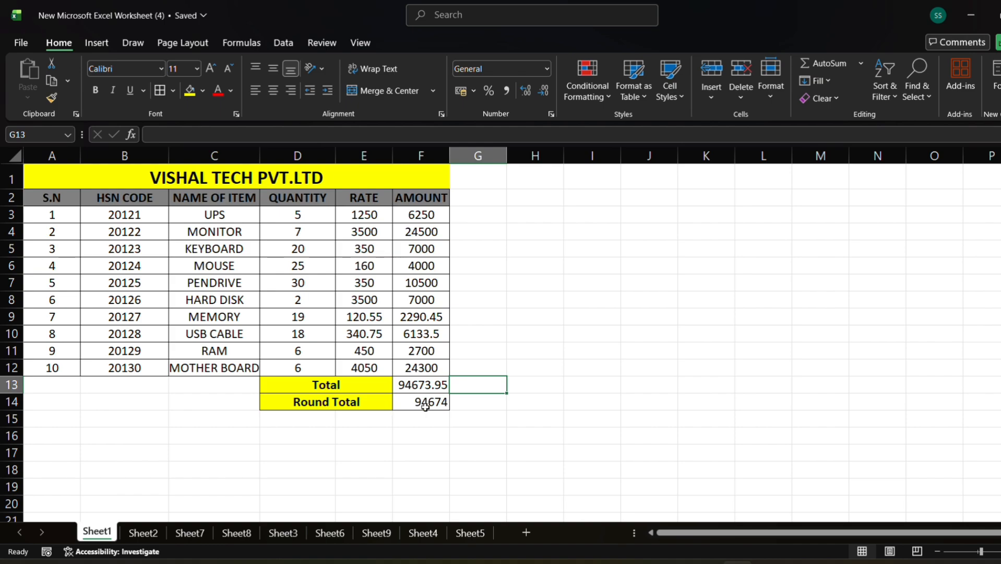
click(420, 422)
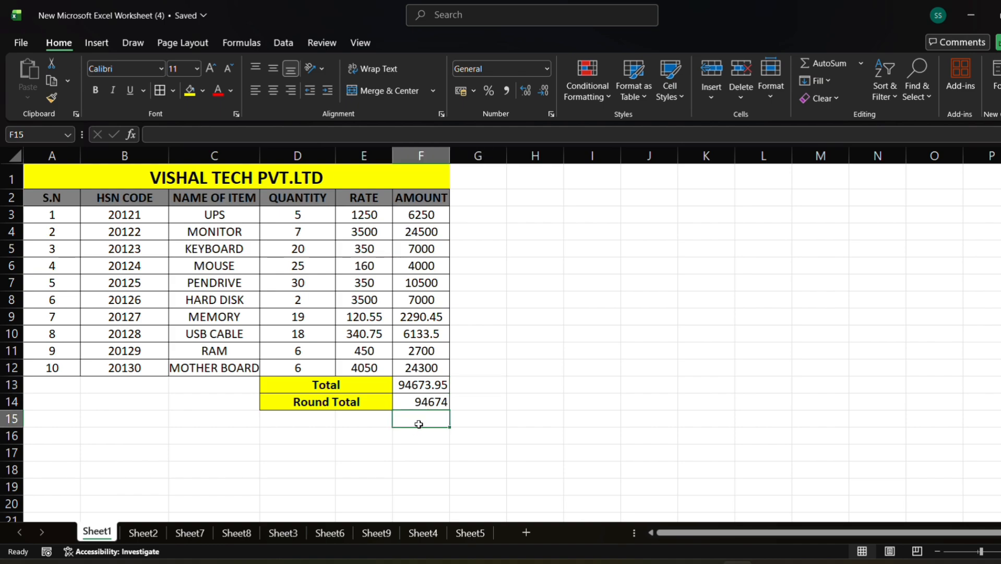